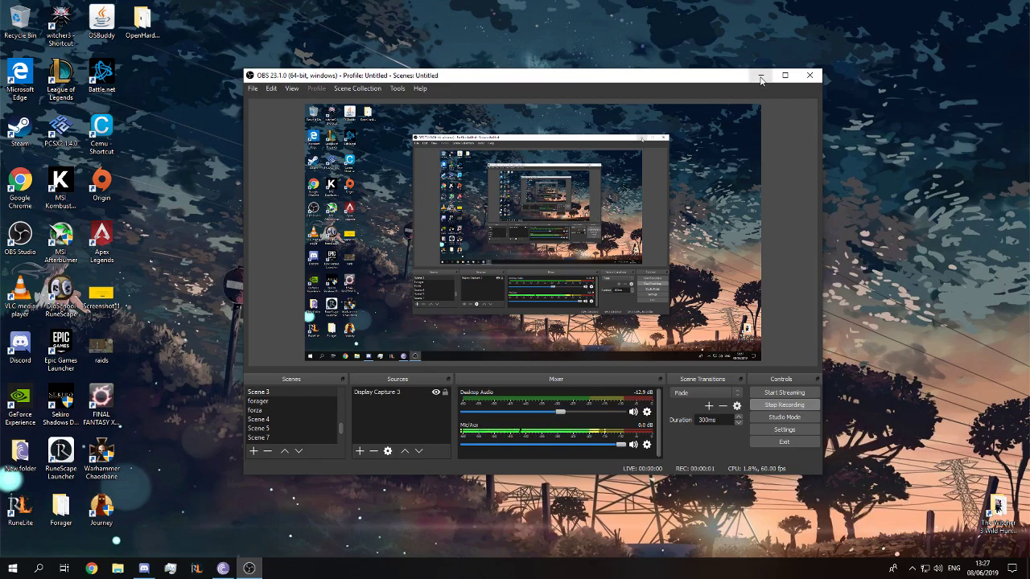
Minimize OBS and drag the Journey shortcut from the icon grid to the desktop centre
click(760, 76)
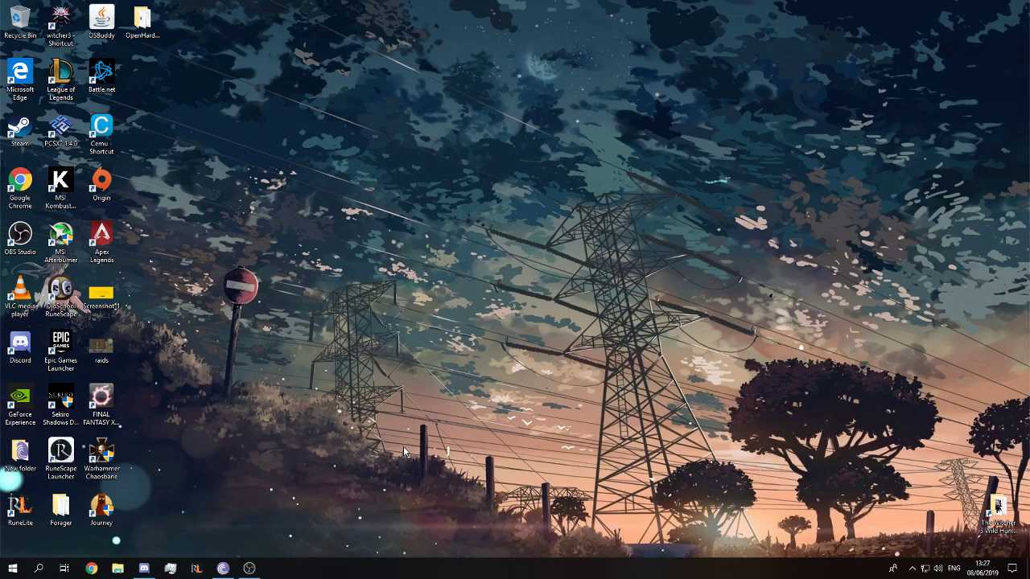
drag(103, 505, 389, 291)
click(428, 264)
drag(301, 243, 523, 342)
click(524, 346)
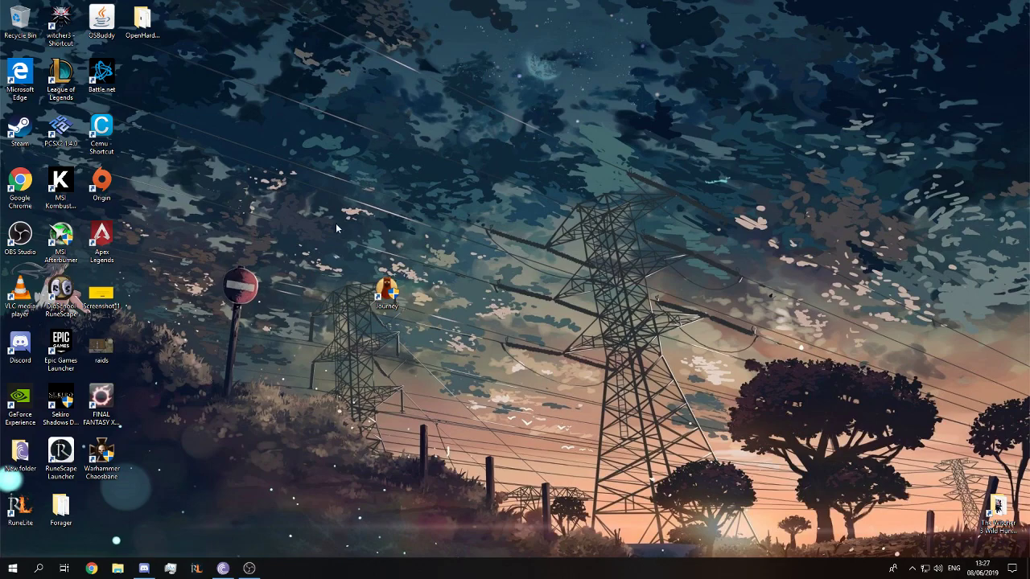
drag(335, 223, 442, 366)
click(448, 372)
Open Sounds from the tray, centre the dialog, and bring up the Realtek Speakers menu on Playback
right_click(937, 568)
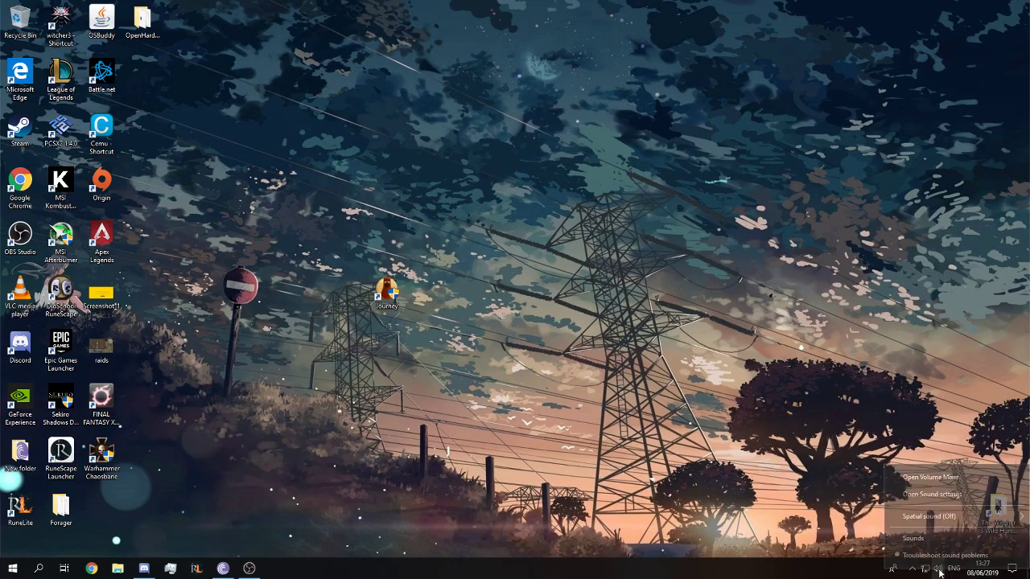
click(933, 547)
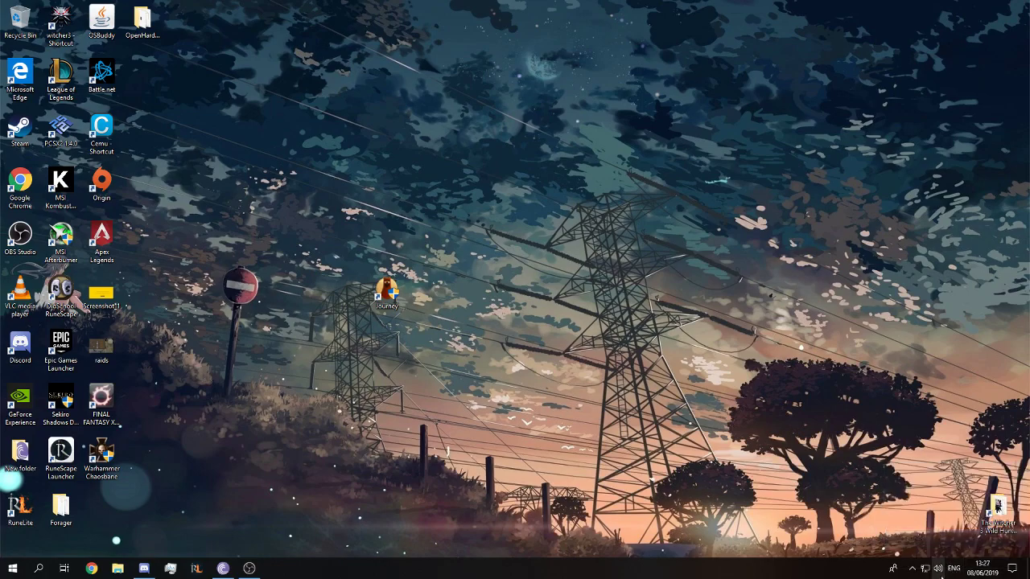
drag(148, 84, 564, 156)
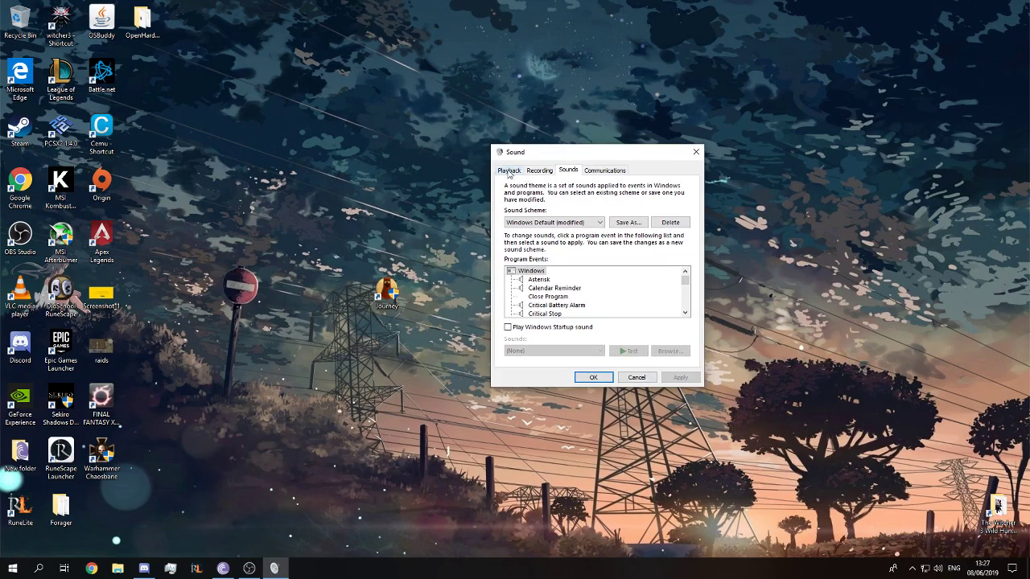
click(511, 172)
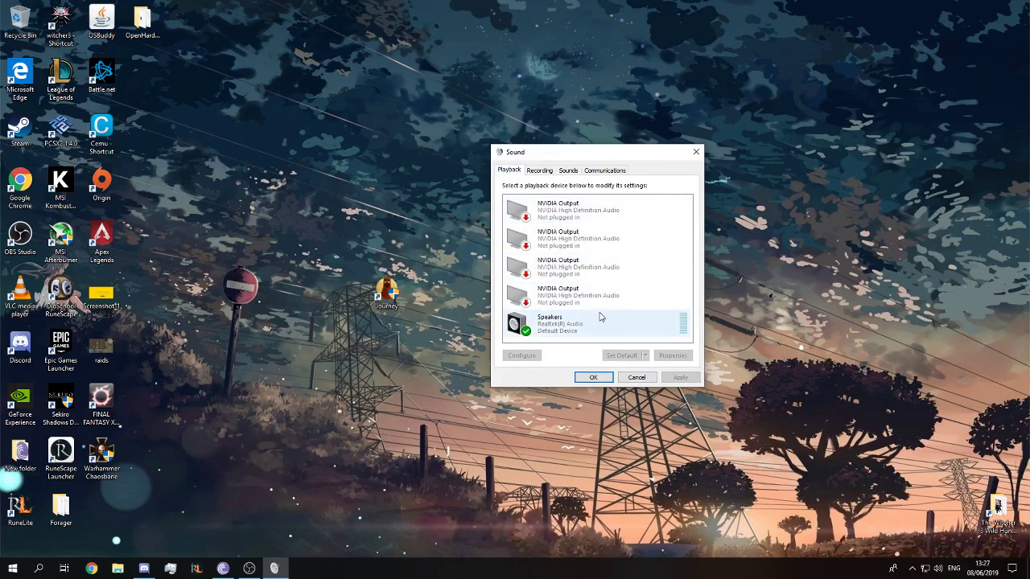
right_click(569, 324)
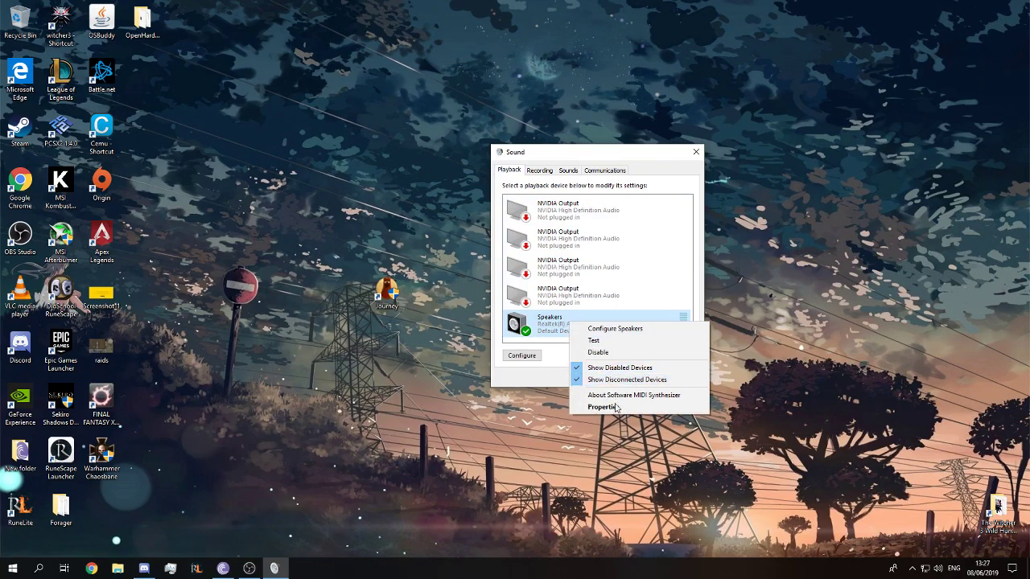
Run Speaker Setup with Stereo, play the test tone, keep front left/right full-range, then close it
click(633, 330)
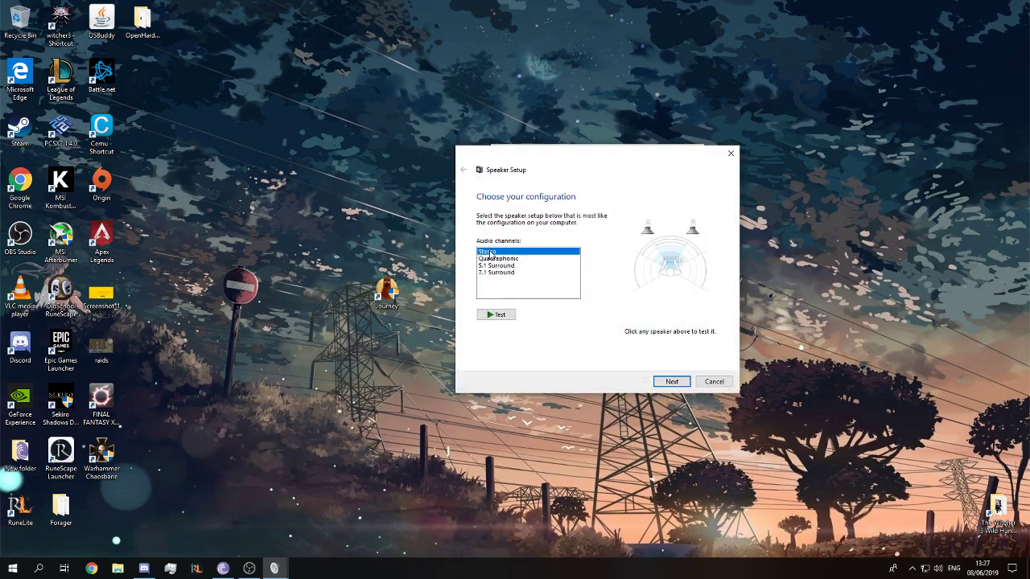
click(508, 318)
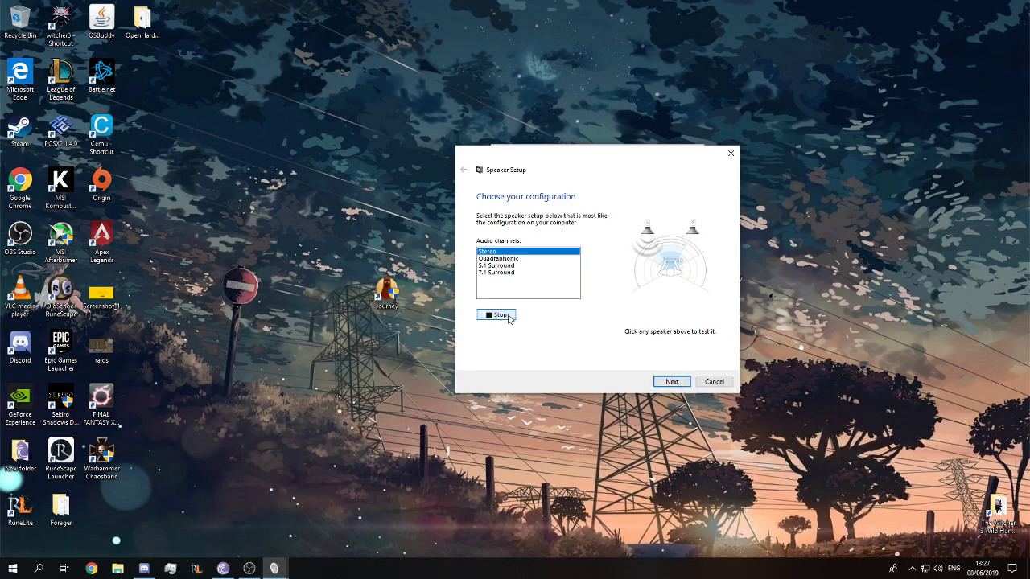
click(683, 382)
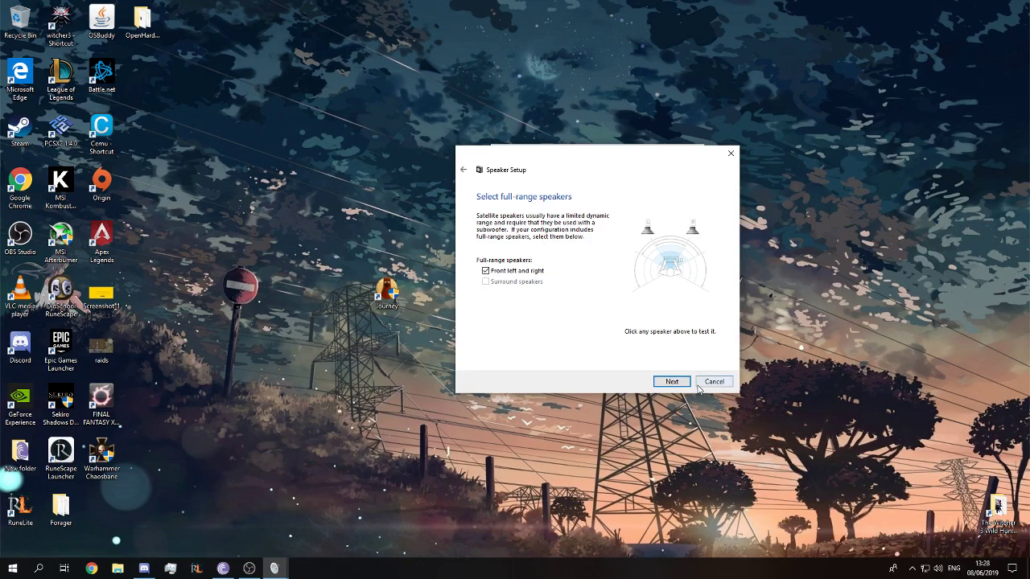
click(683, 381)
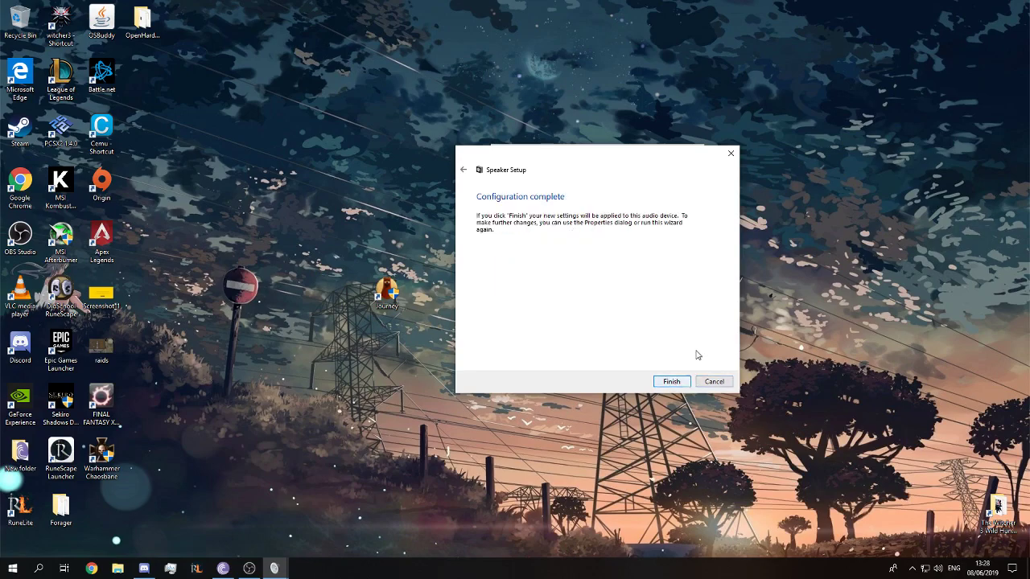
click(731, 153)
Reopen Configure Speakers for the Speakers and close the wizard again
right_click(568, 320)
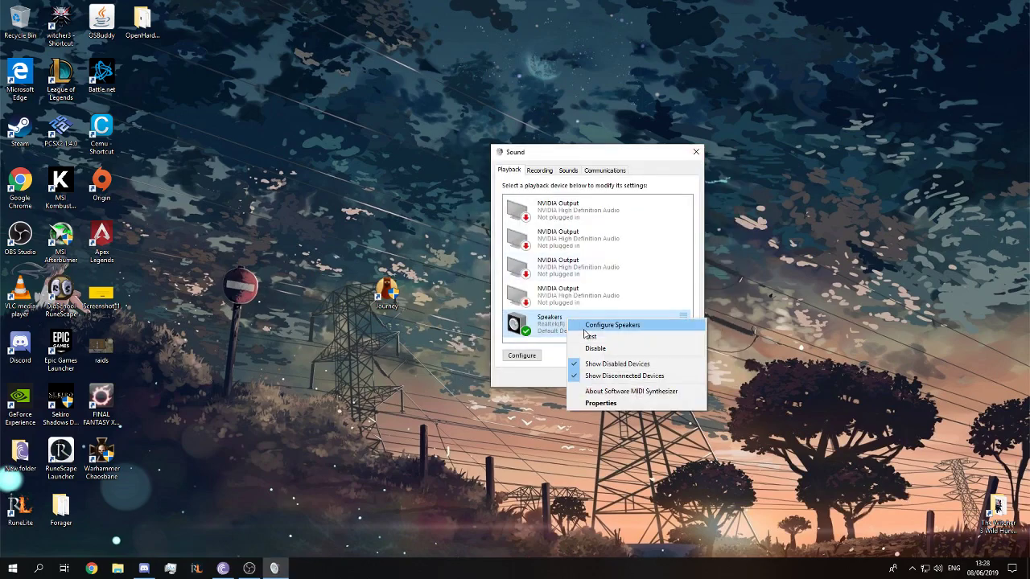
click(592, 326)
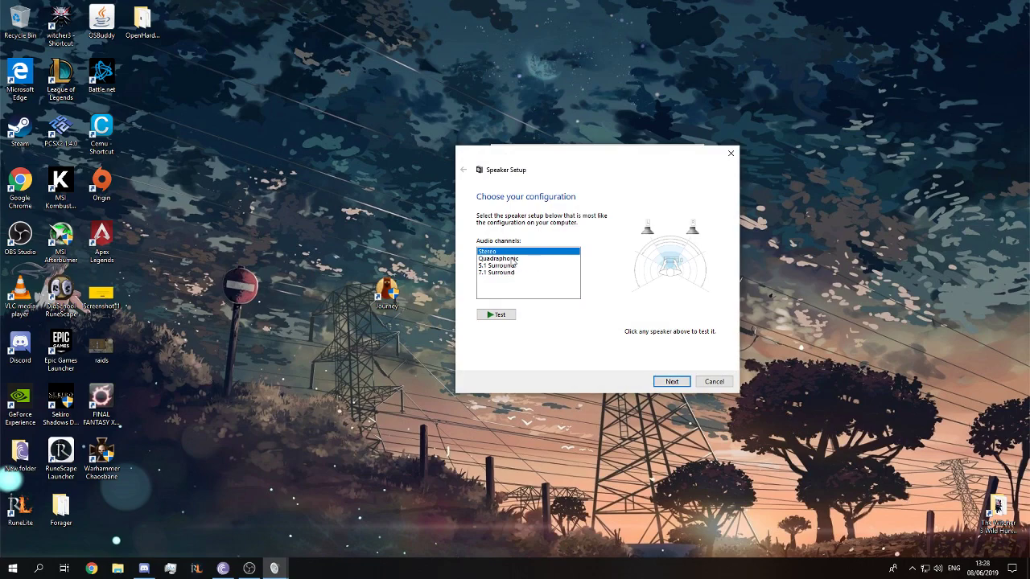
click(730, 153)
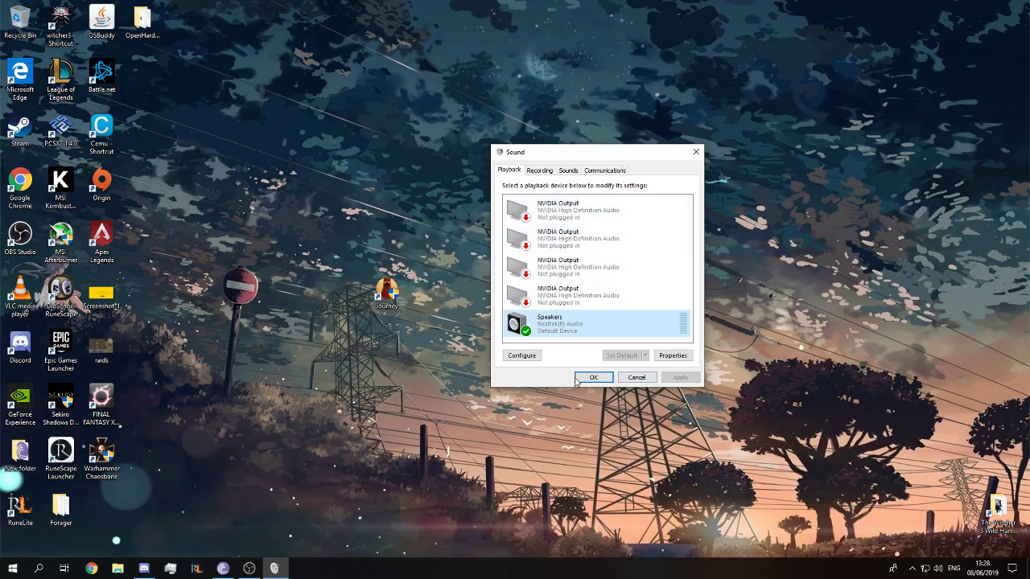
right_click(578, 328)
click(612, 337)
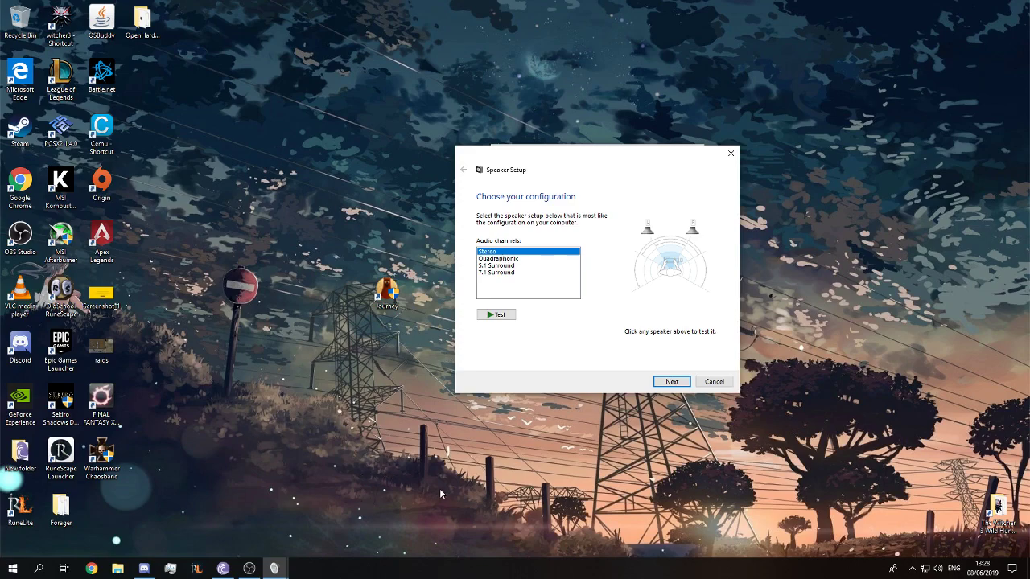
click(731, 153)
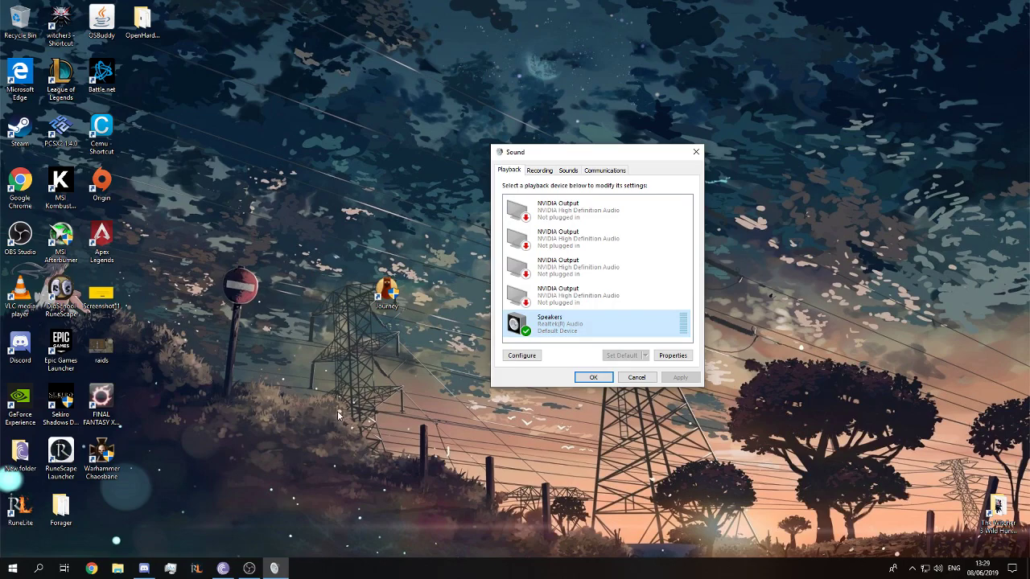
right_click(590, 331)
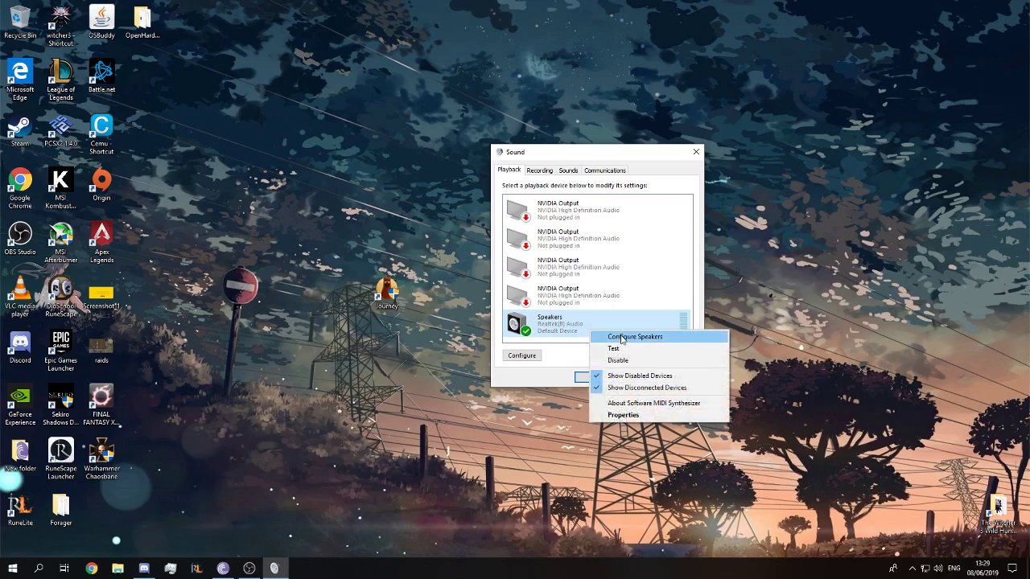
click(621, 338)
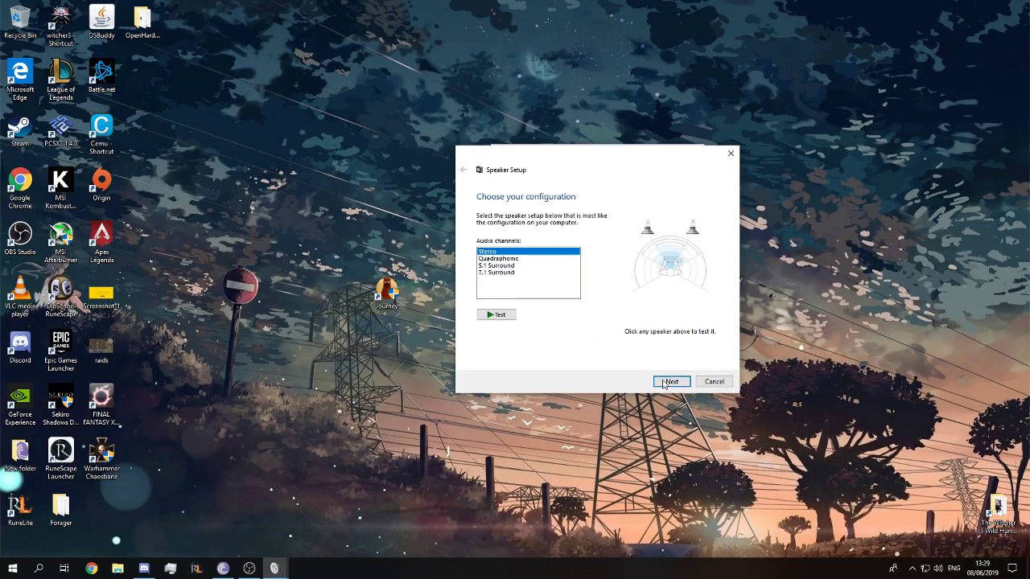
click(729, 381)
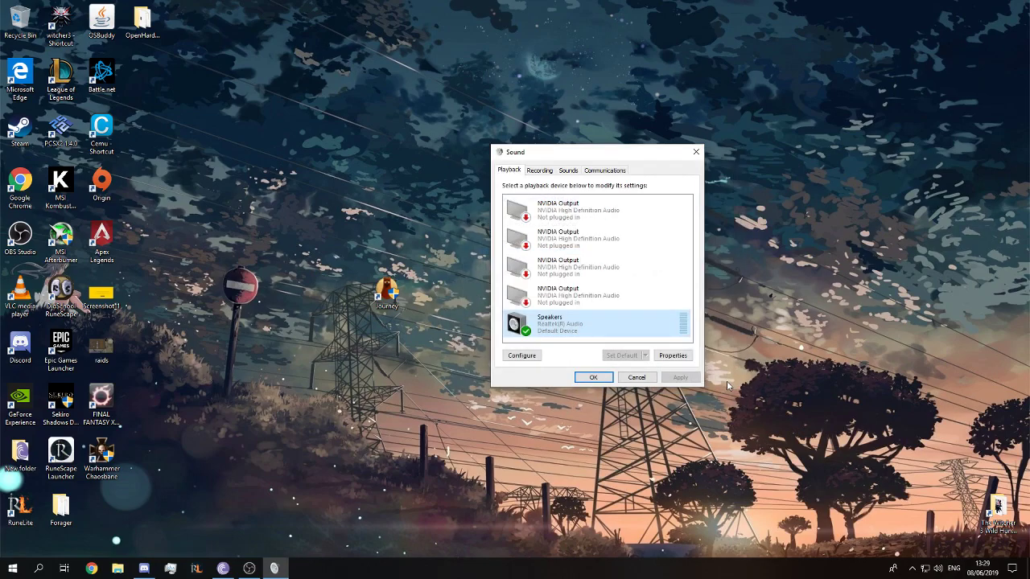
right_click(589, 326)
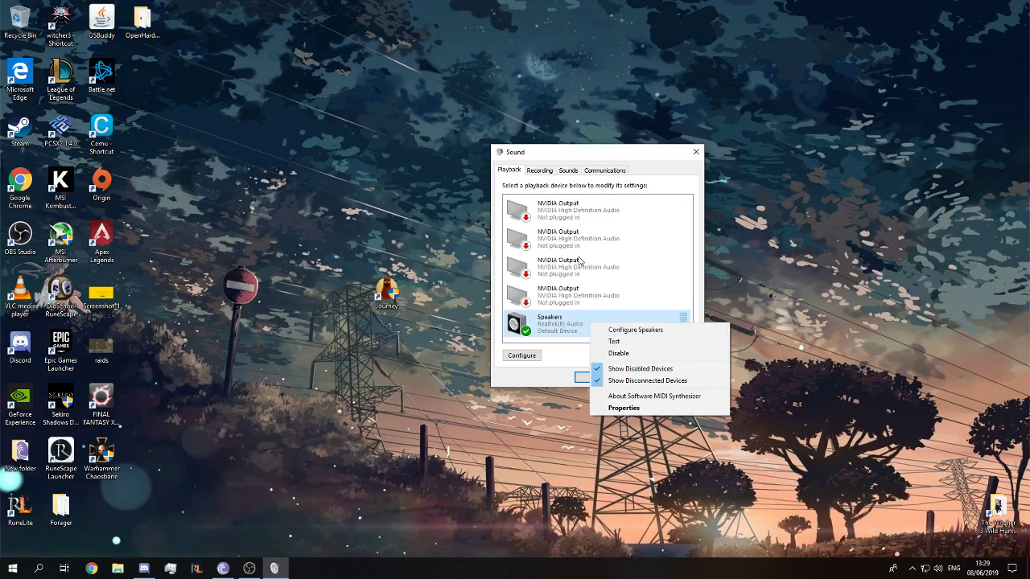
Reopen Speaker Setup for the Speakers and choose the 7.1 Surround layout
click(597, 154)
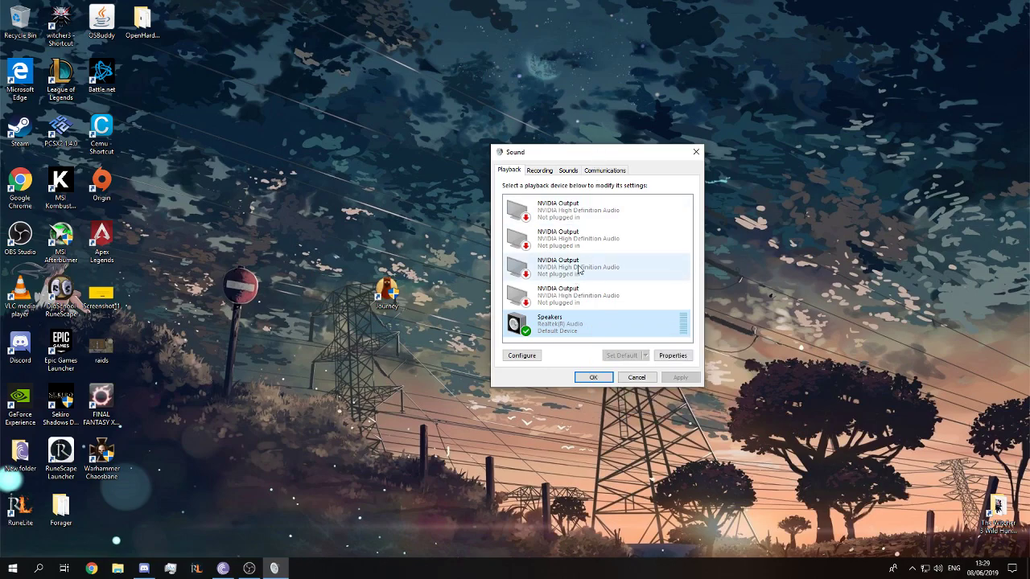
right_click(598, 323)
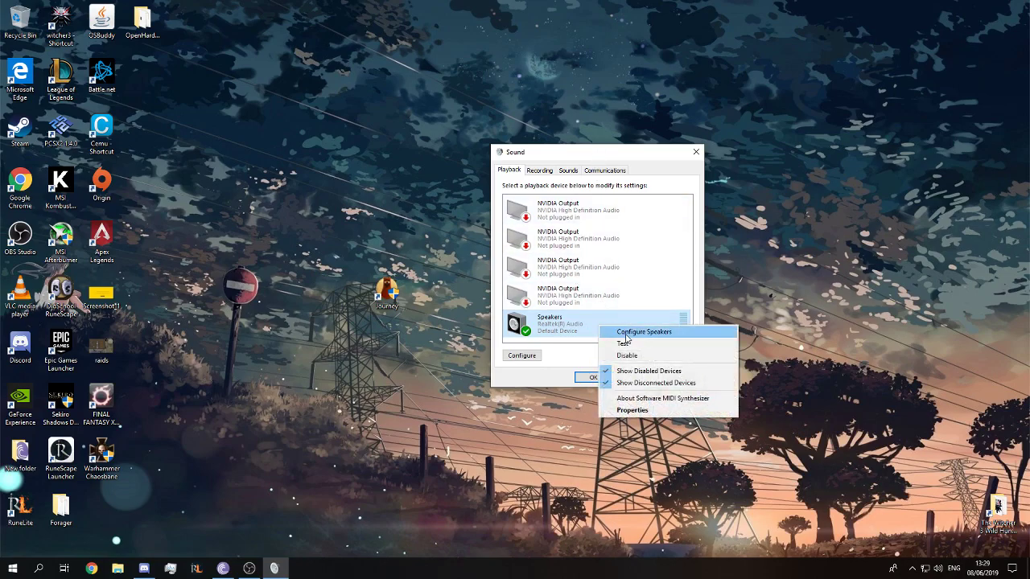
click(626, 338)
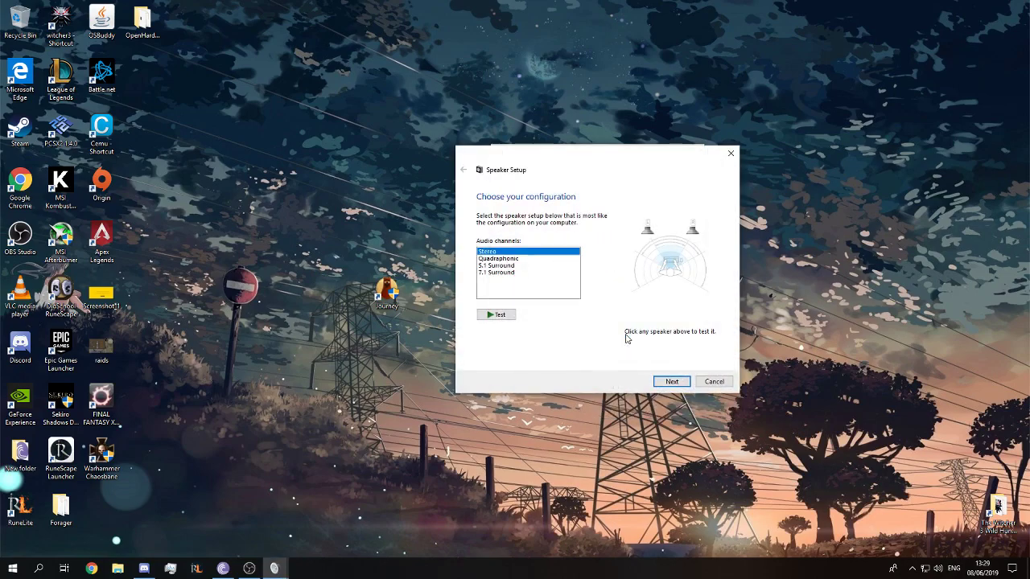
click(491, 273)
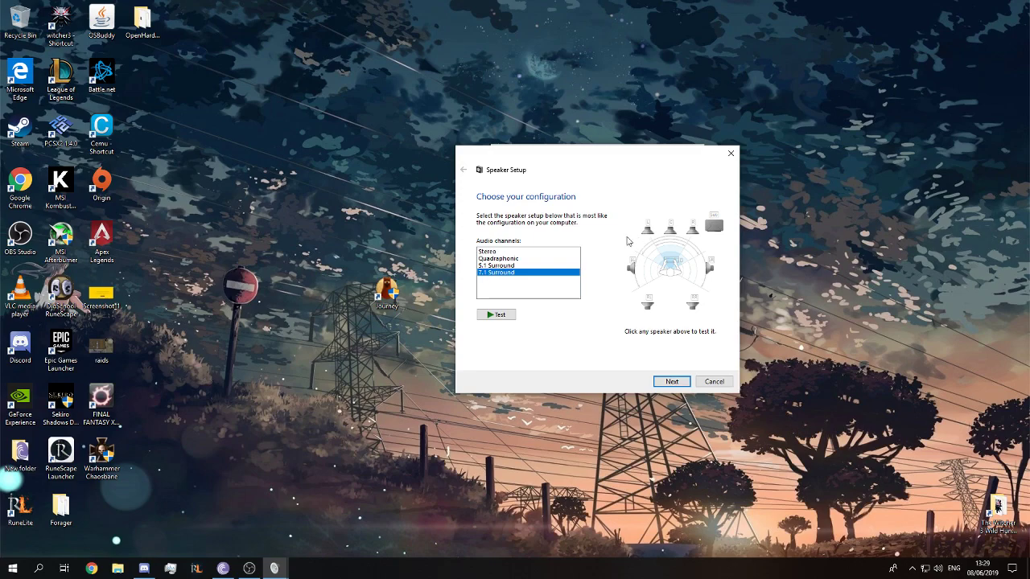
click(488, 252)
click(504, 272)
Advance to the full-range page, mark surround full-range, go back twice, and move the wizard left
click(681, 383)
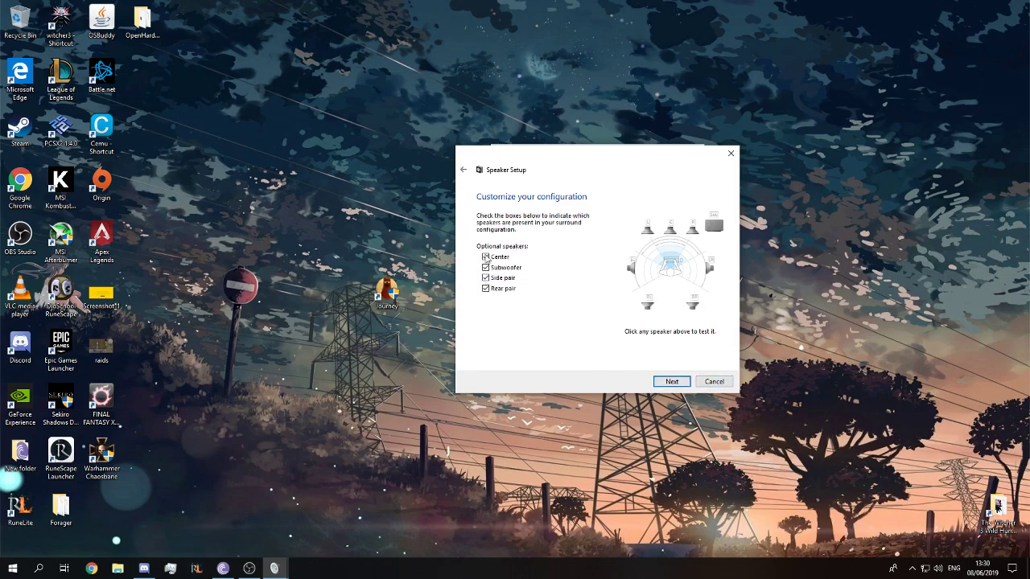
click(672, 382)
click(486, 281)
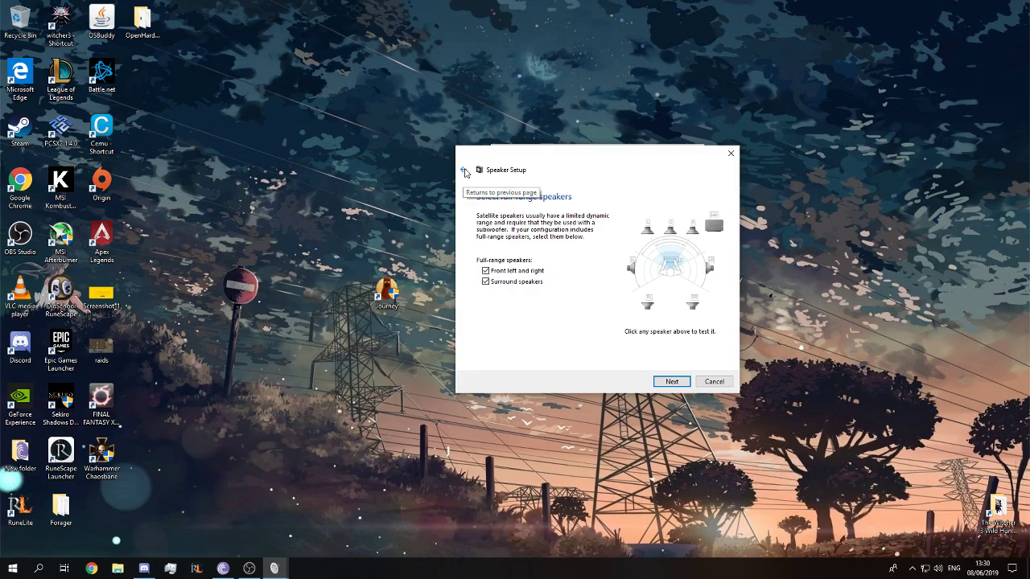
click(464, 170)
click(464, 170)
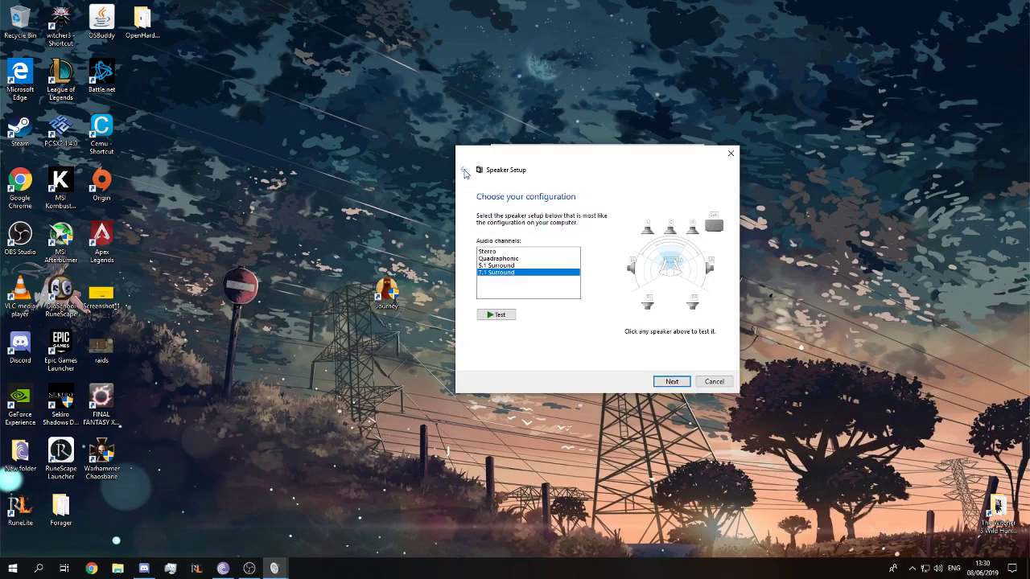
drag(530, 155, 242, 203)
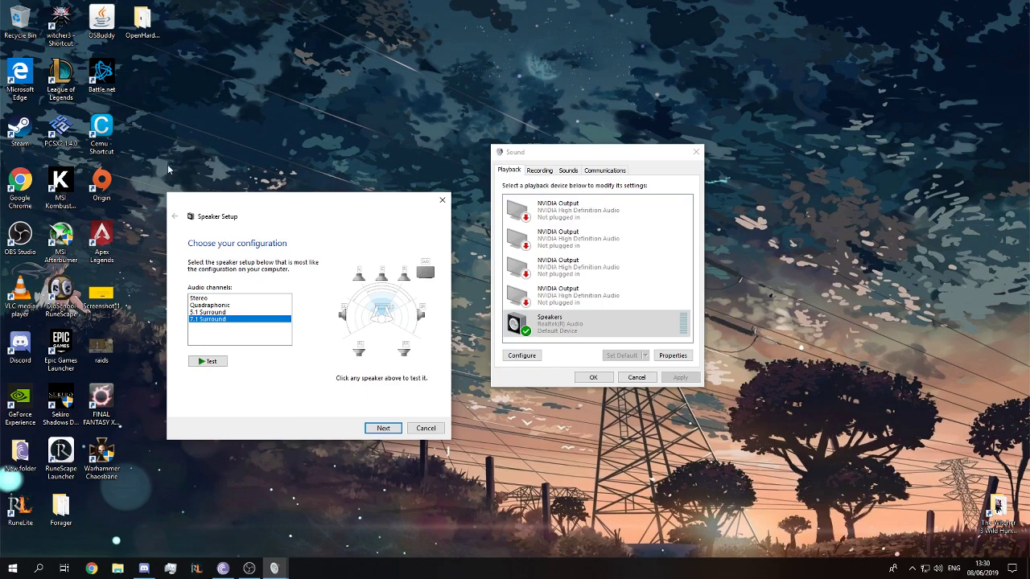
Choose Stereo with full-range front left and right, and finish the Speaker Setup wizard
click(200, 300)
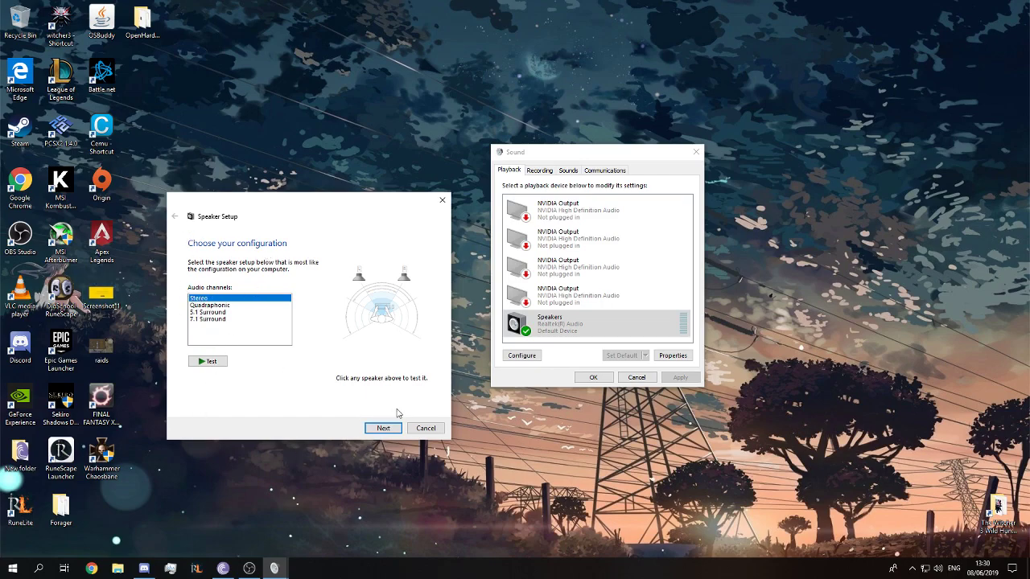
click(386, 431)
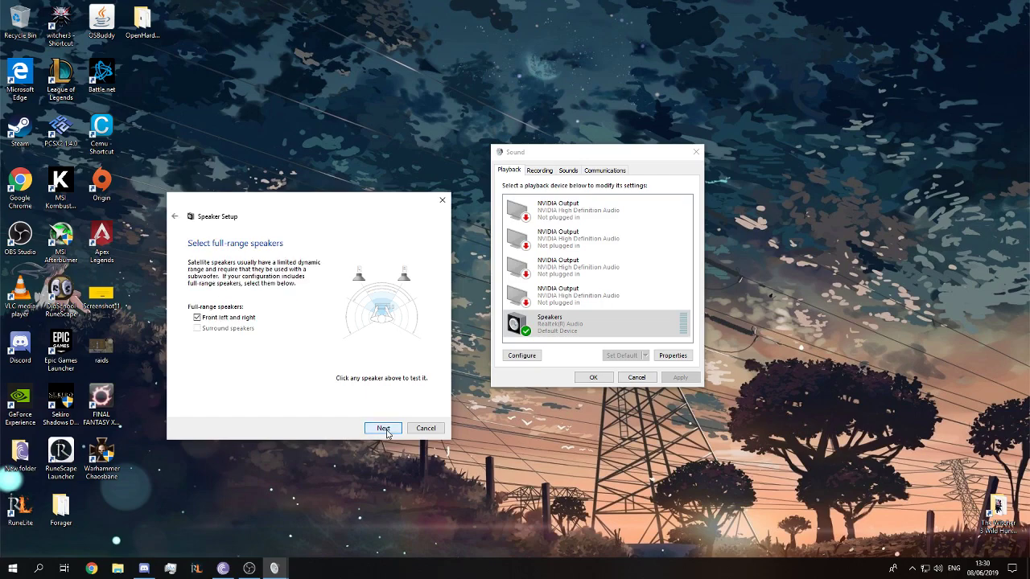
click(383, 429)
click(384, 428)
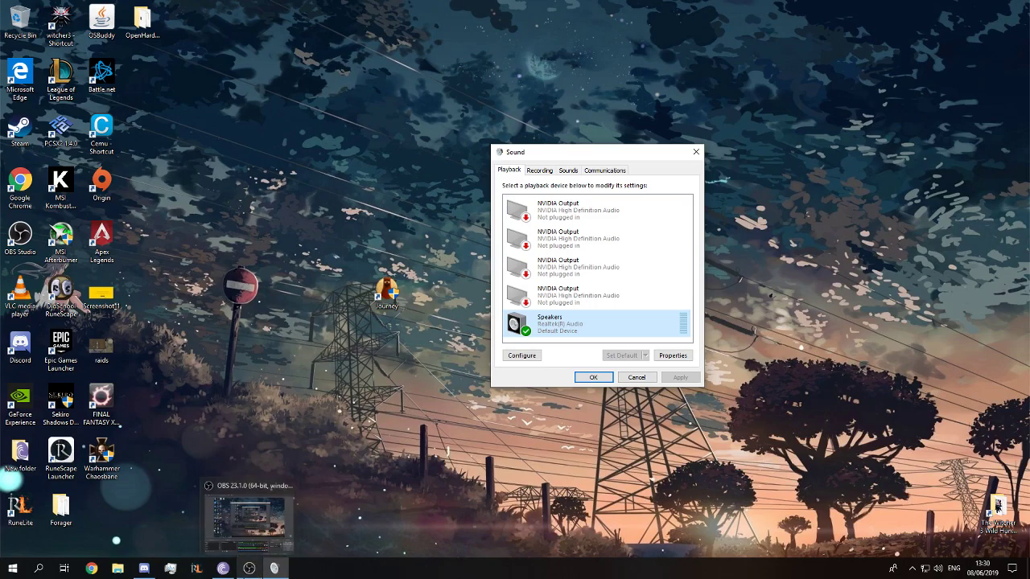
Switch to the Recording tab and leave the Microphone device selected
click(539, 171)
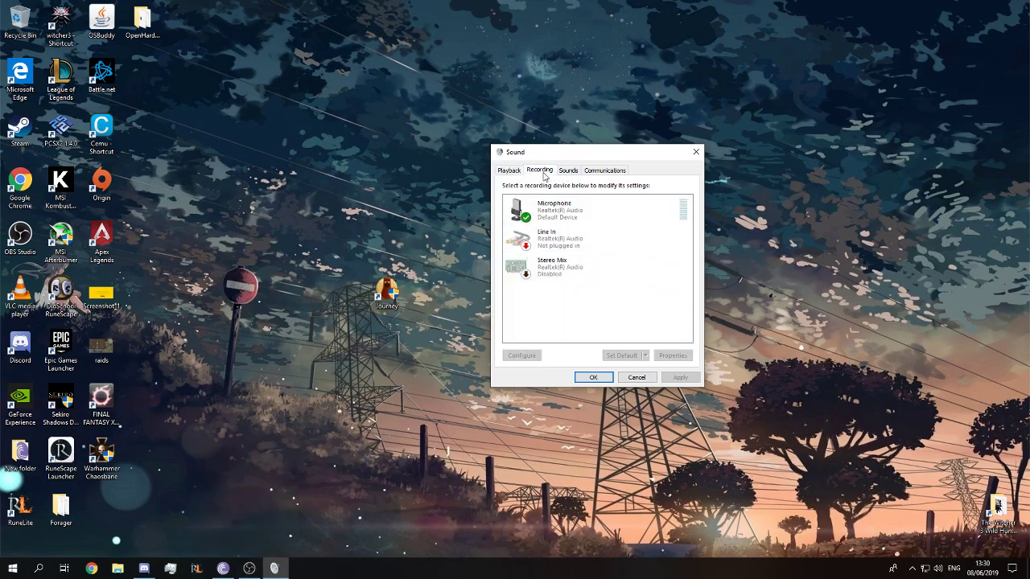
click(581, 233)
click(546, 220)
click(566, 231)
click(594, 222)
Open Microphone Properties and review its Levels, Listen, Advanced and General tabs without changes
right_click(588, 207)
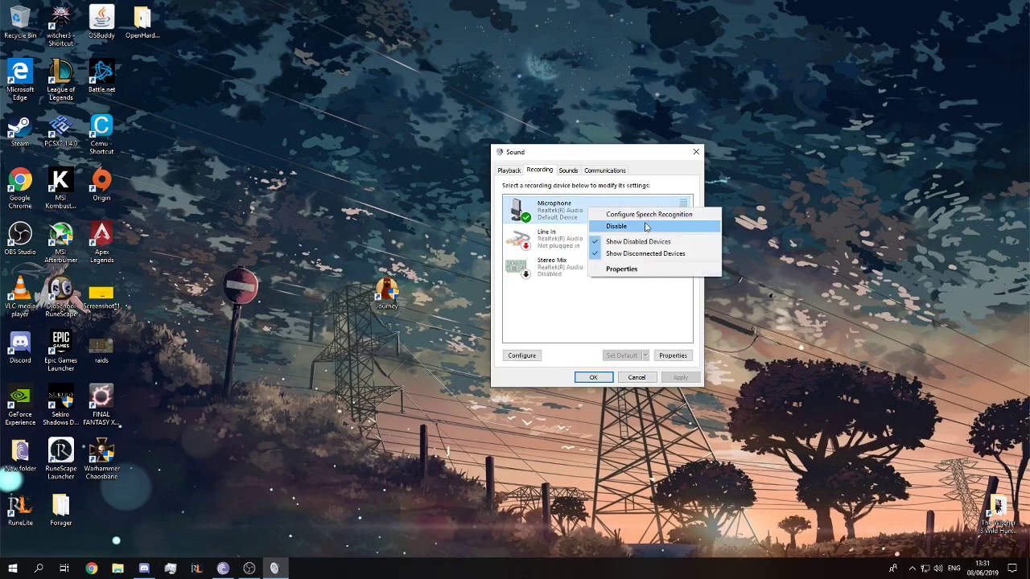
click(652, 269)
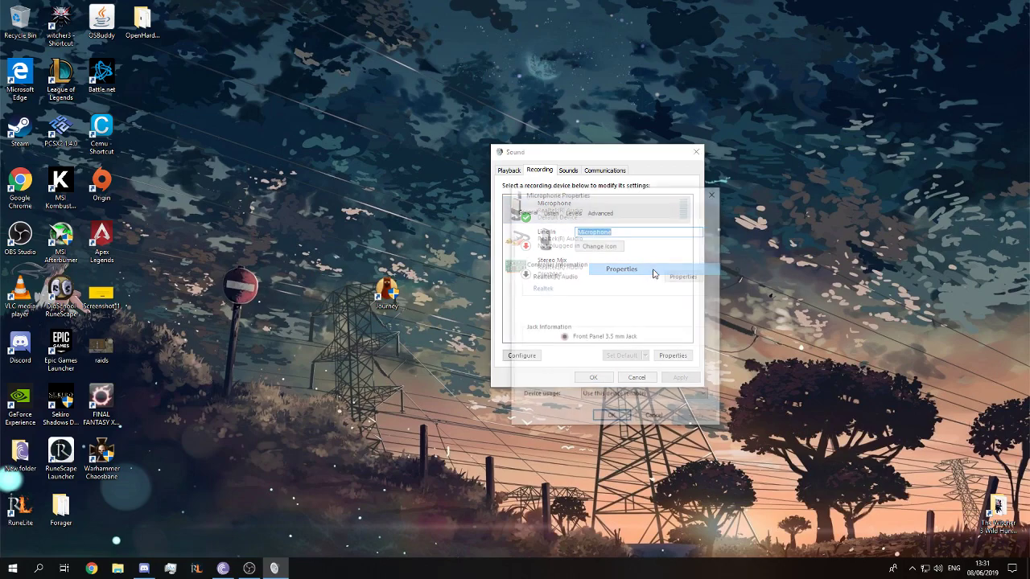
click(572, 211)
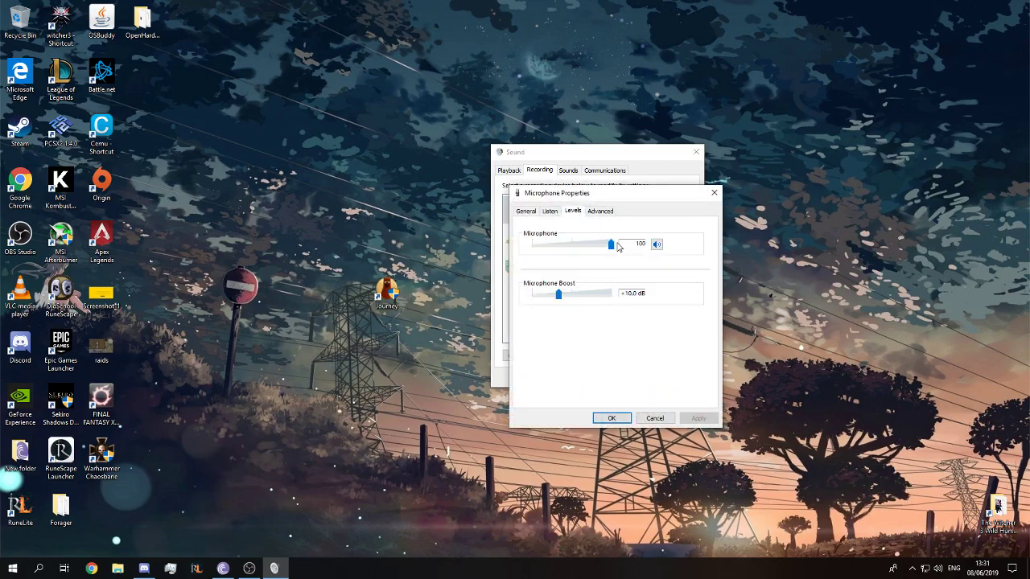
click(546, 213)
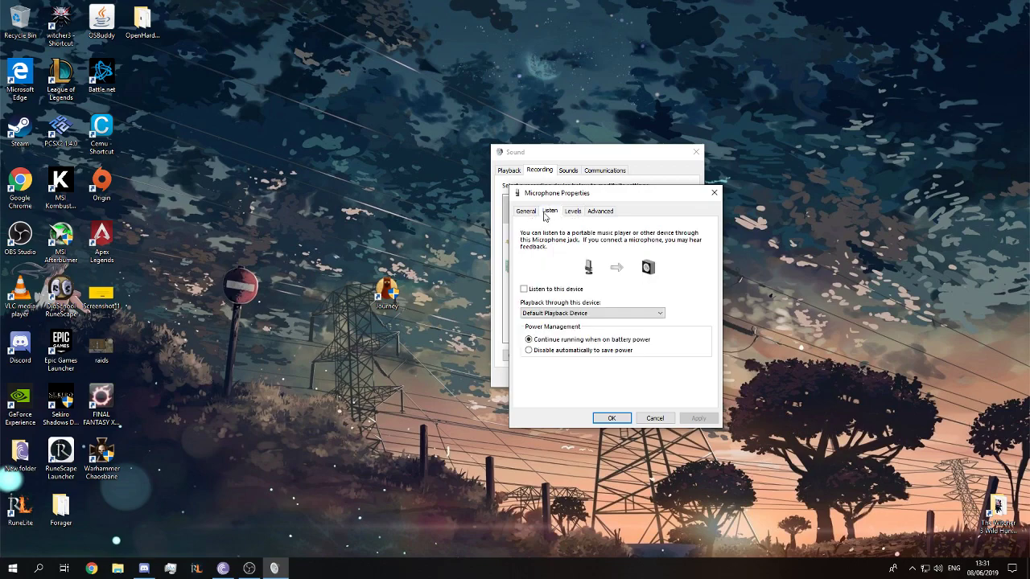
click(583, 313)
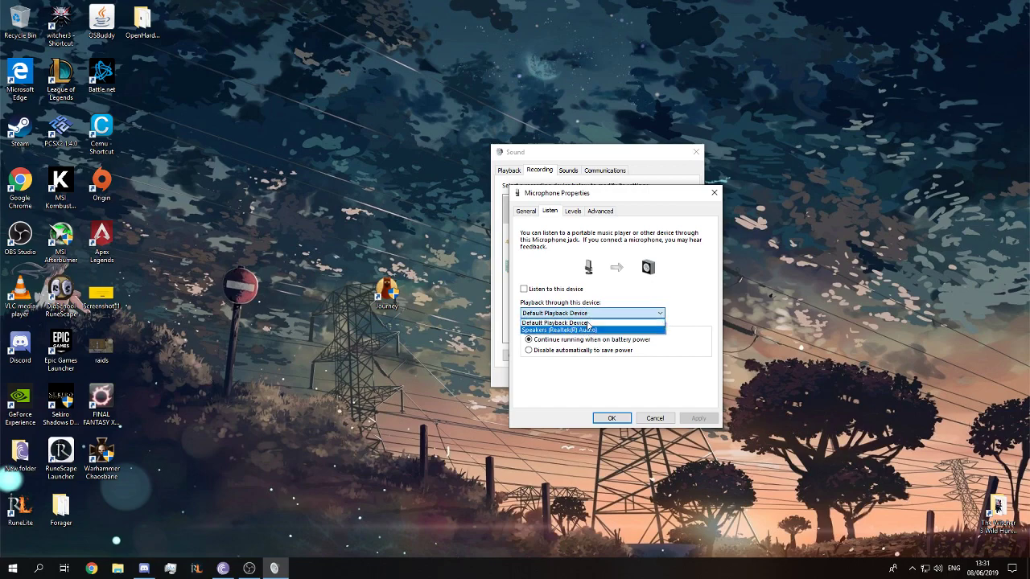
click(584, 321)
click(596, 211)
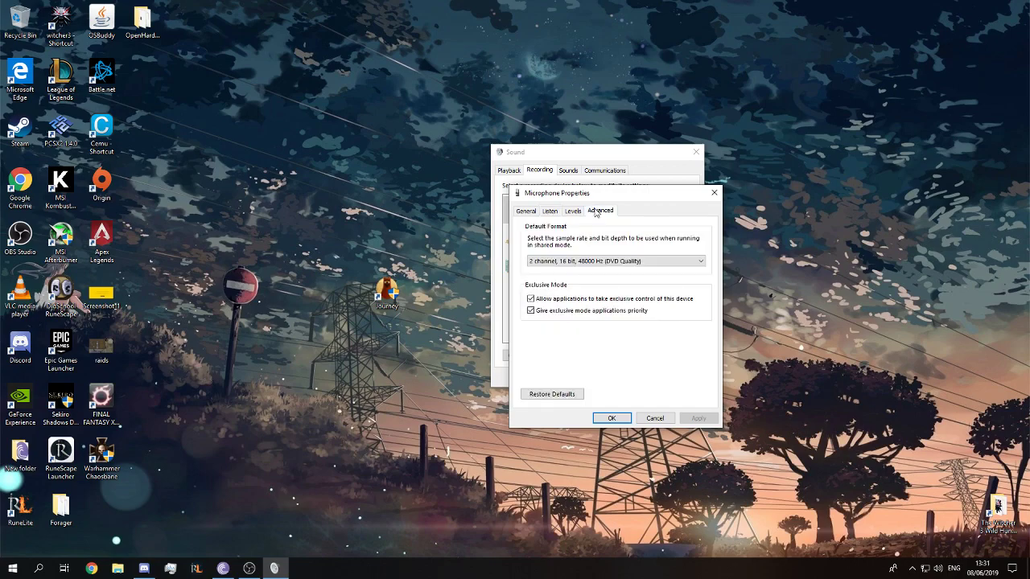
click(525, 212)
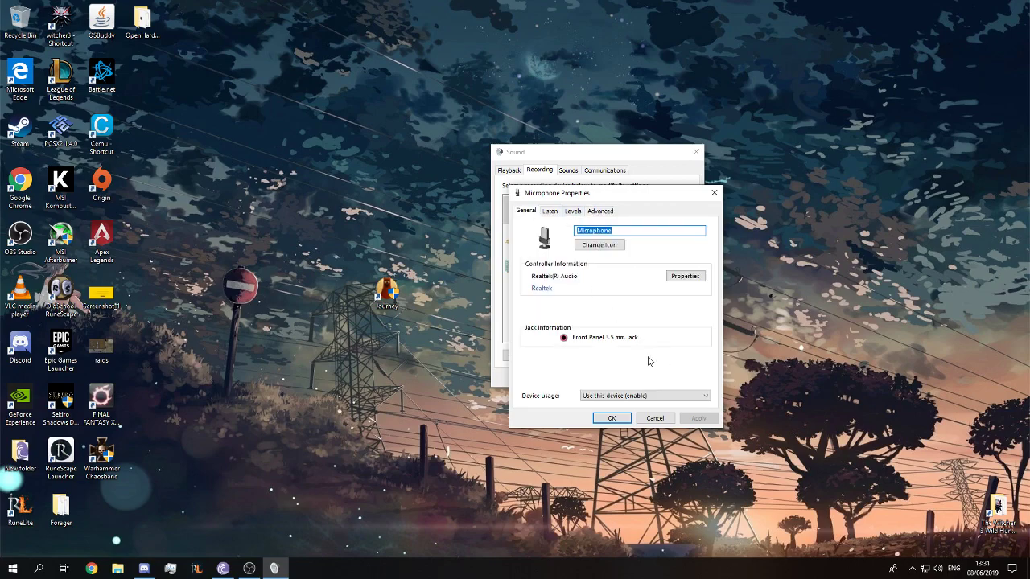
Keep the microphone enabled, close its properties and the Sound window, and return to OBS Studio
click(633, 397)
click(633, 397)
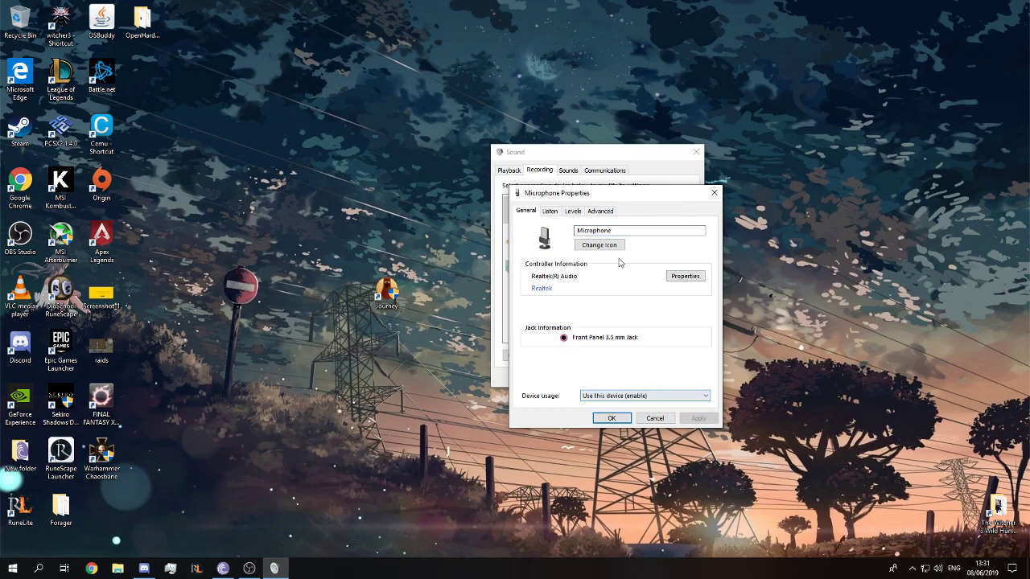
click(612, 418)
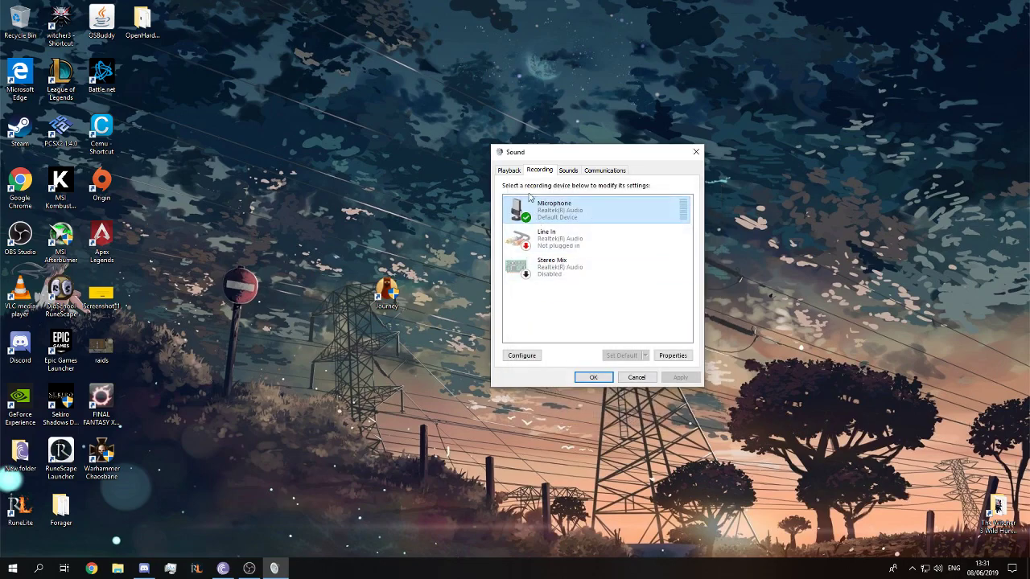
click(508, 169)
click(695, 151)
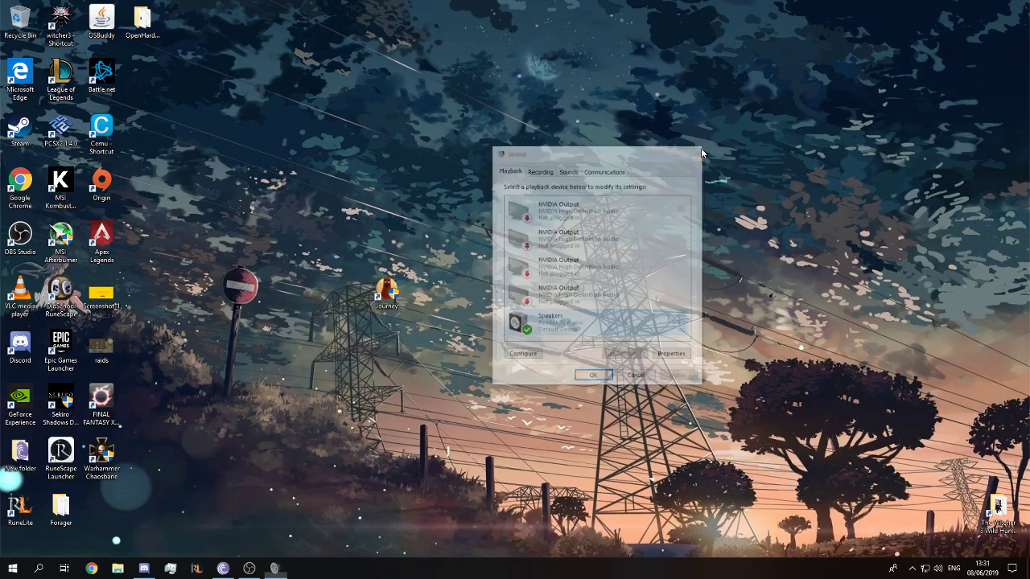
click(250, 568)
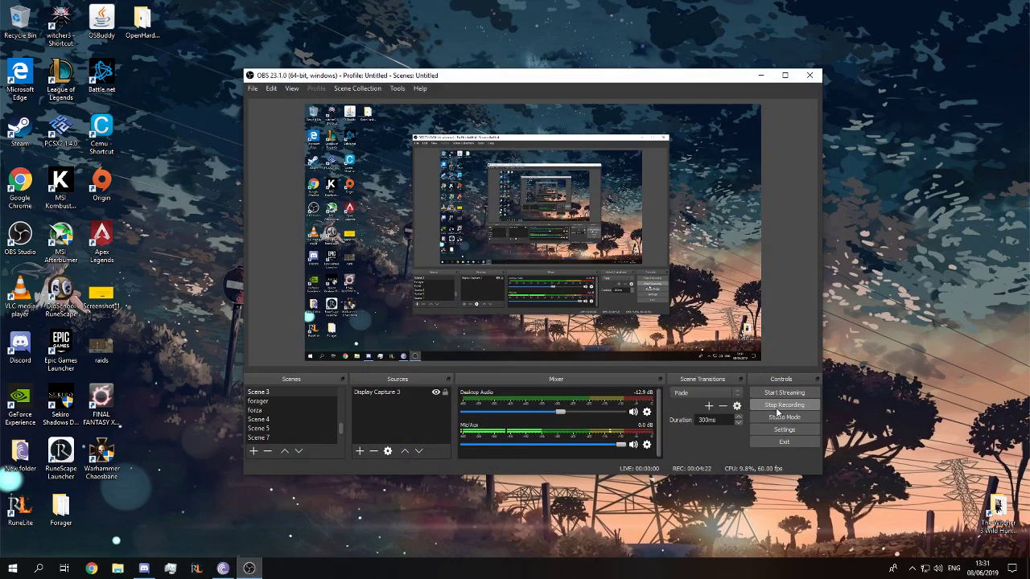